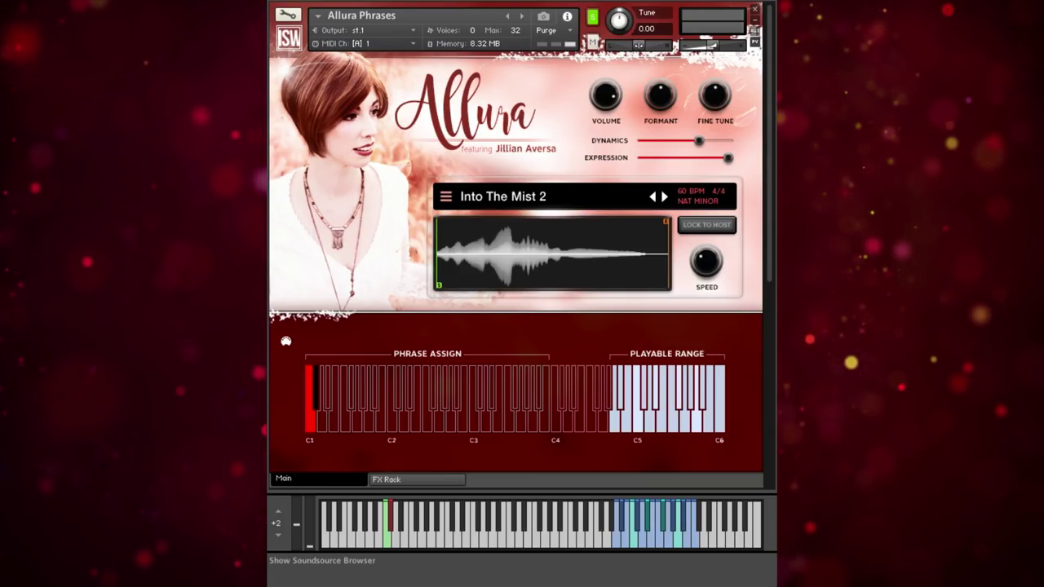
Step: Load the phrase Into The Mist 4 from the phrase browser
left_click(445, 197)
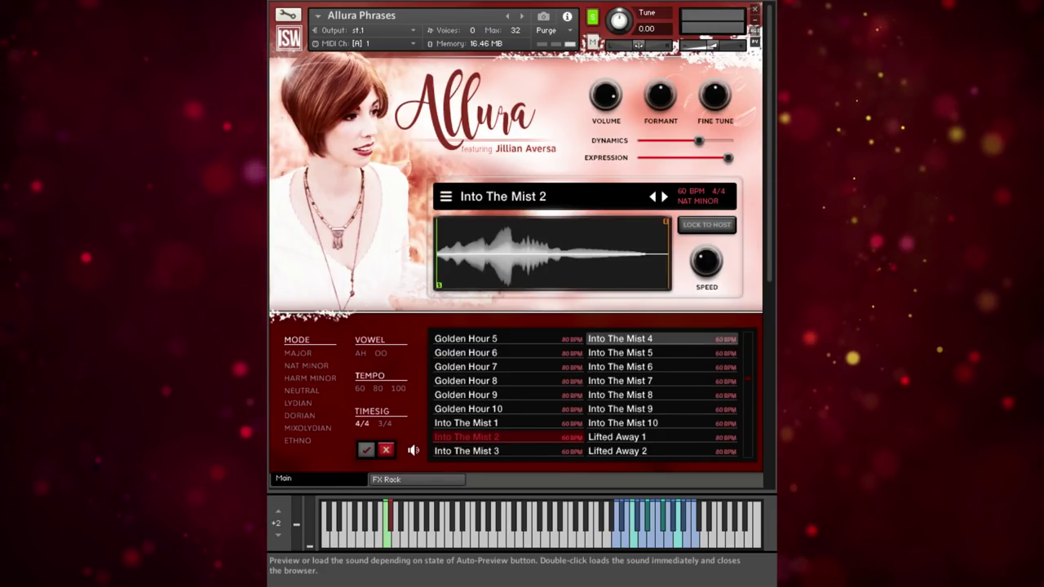
left_click(662, 338)
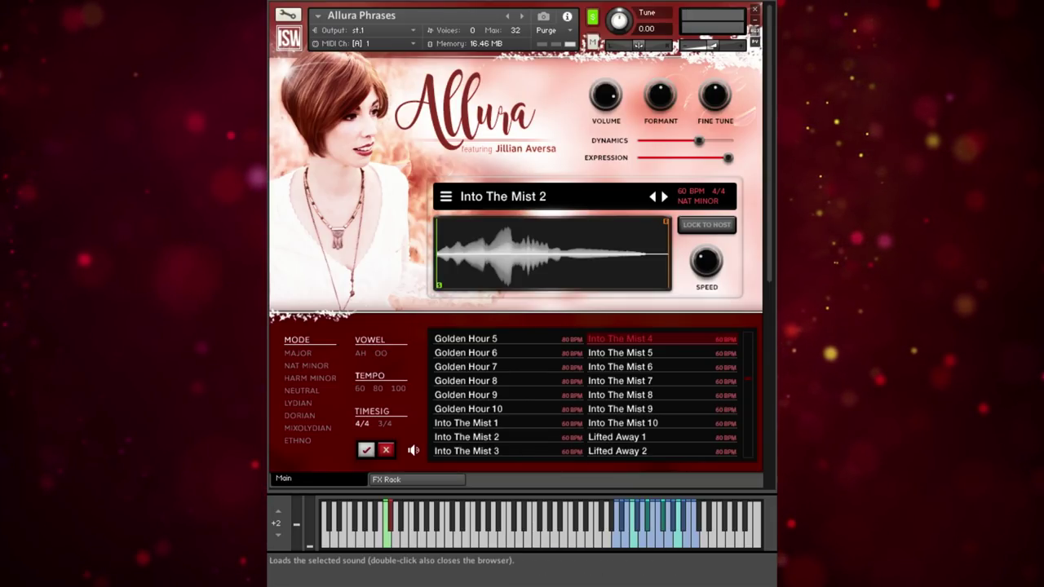
left_click(365, 450)
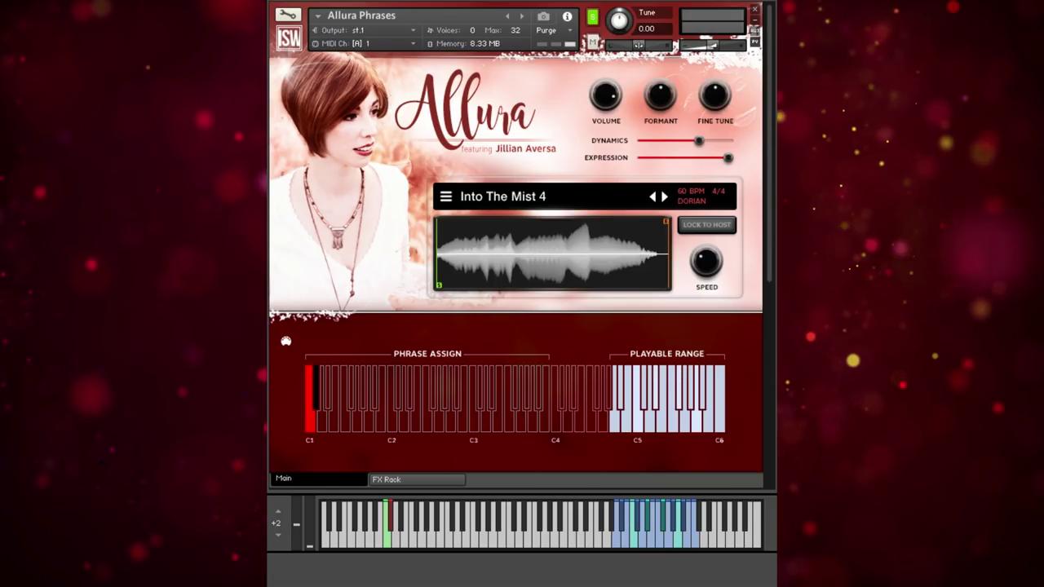
Step: In the FX rack, set the reverb impulse to Cosmic 1 and raise the reverb's wet amount
left_click(416, 480)
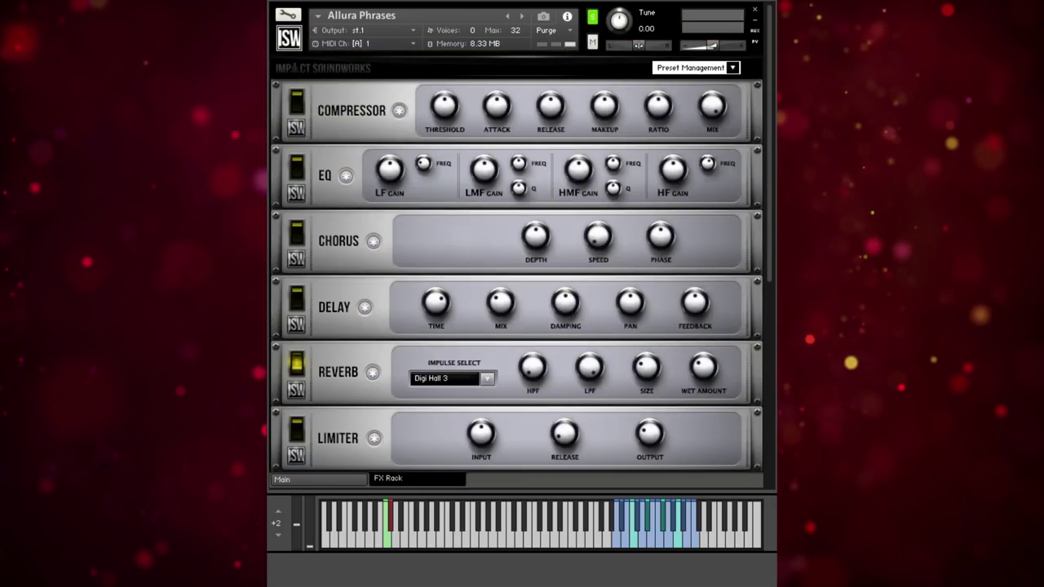
left_click(451, 377)
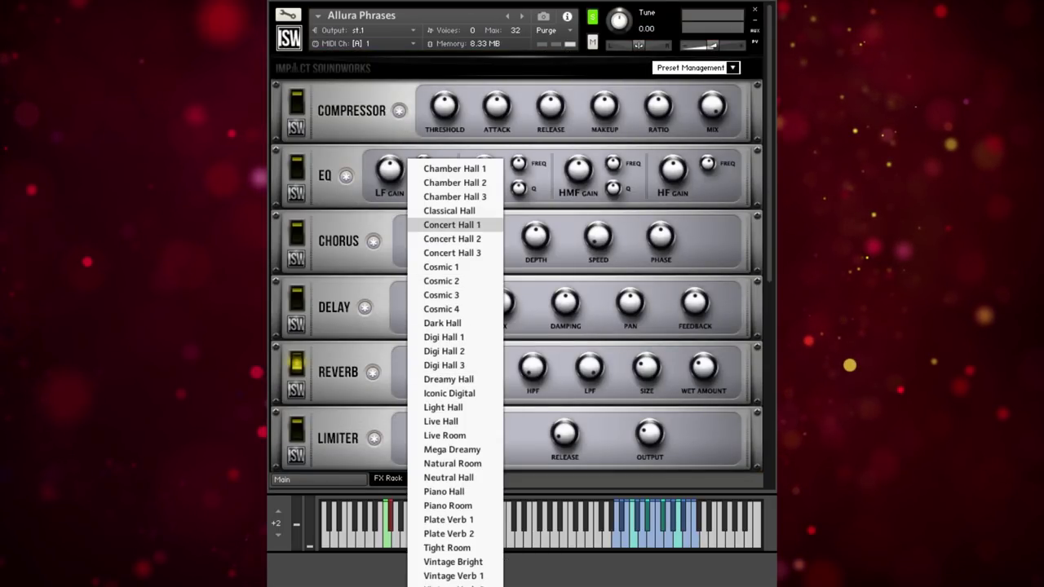
left_click(441, 267)
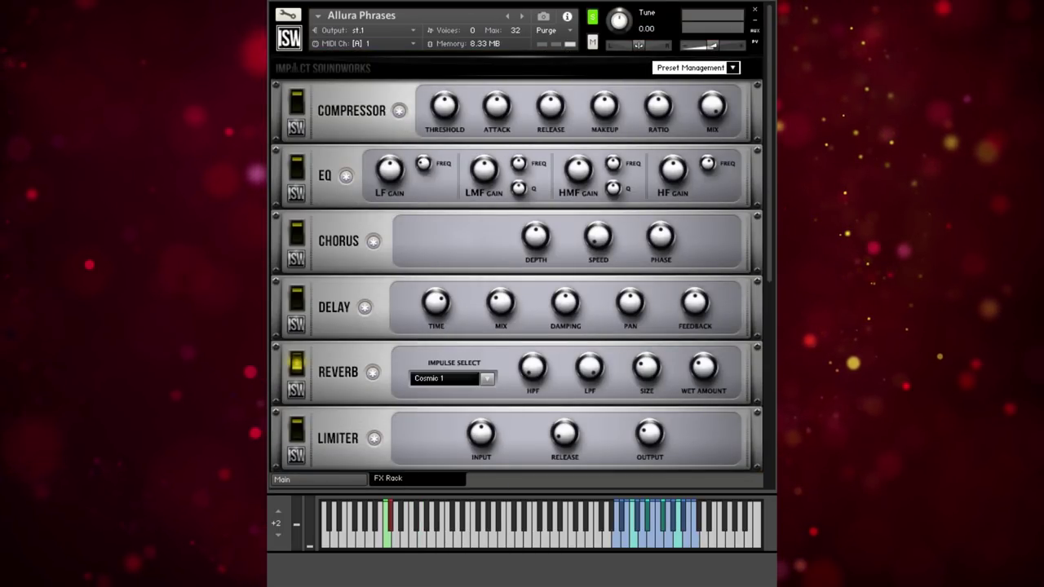
left_click_drag(703, 367, 703, 361)
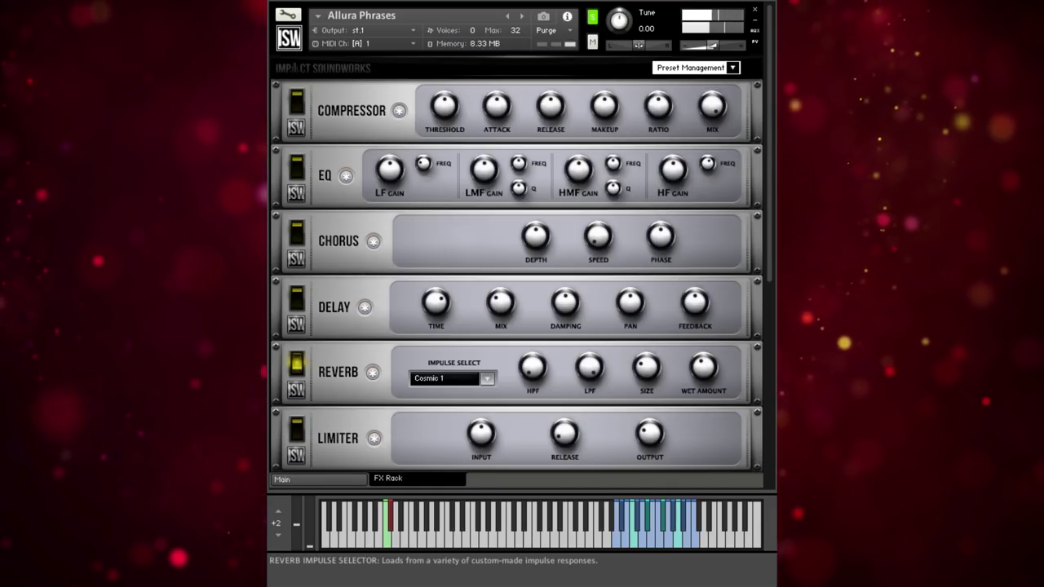
Step: Try the Chamber Hall 1 reverb impulse, replace it with Plate Verb 1, and adjust the wet amount
left_click(452, 377)
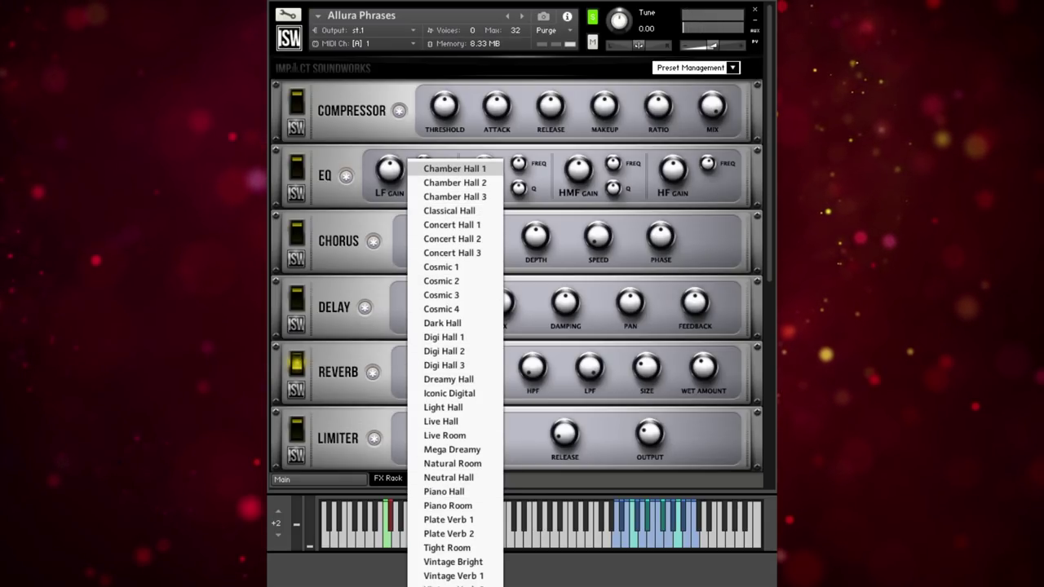
left_click(455, 168)
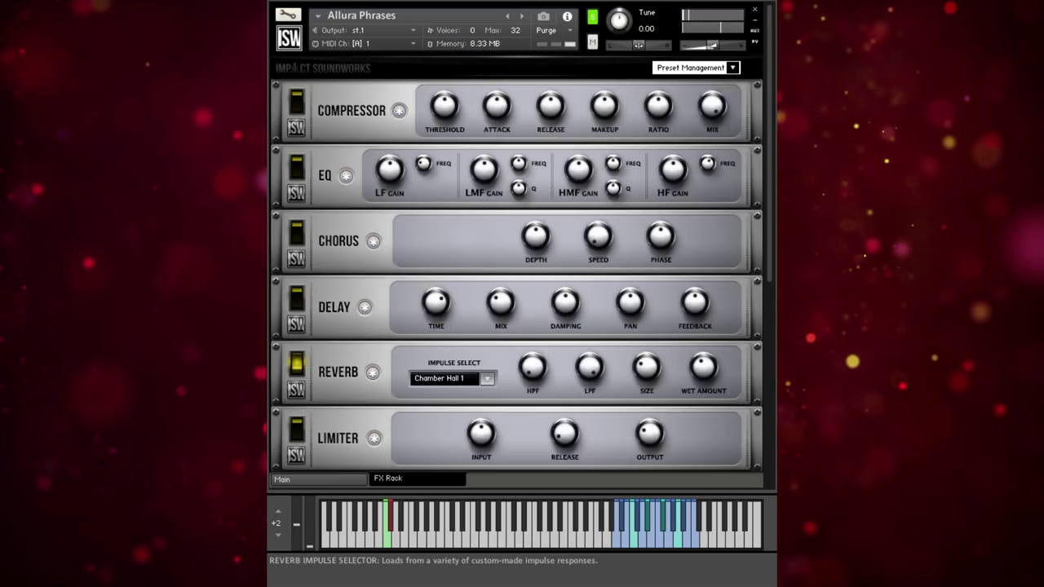
left_click(451, 379)
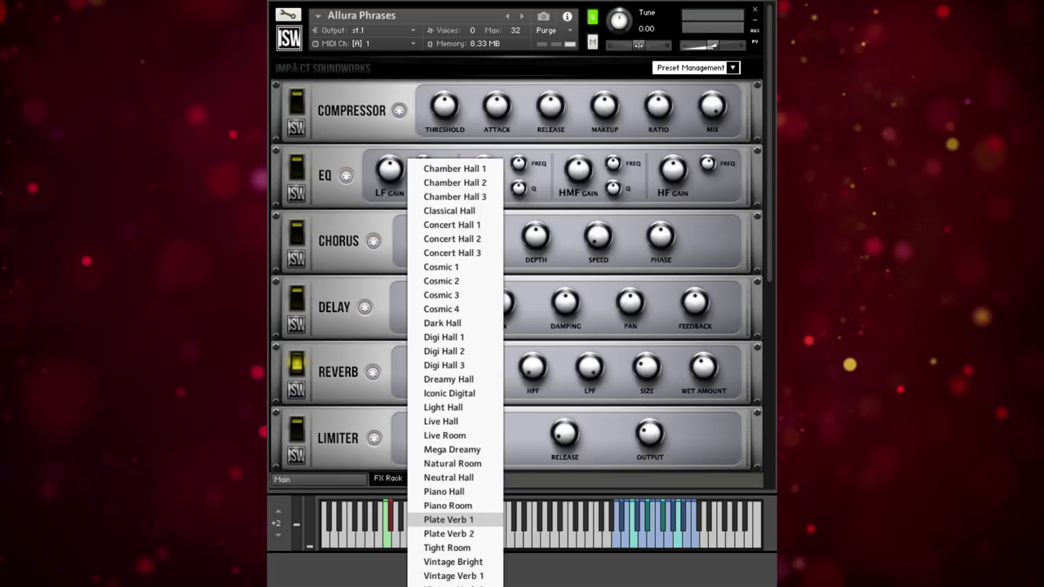
left_click(449, 520)
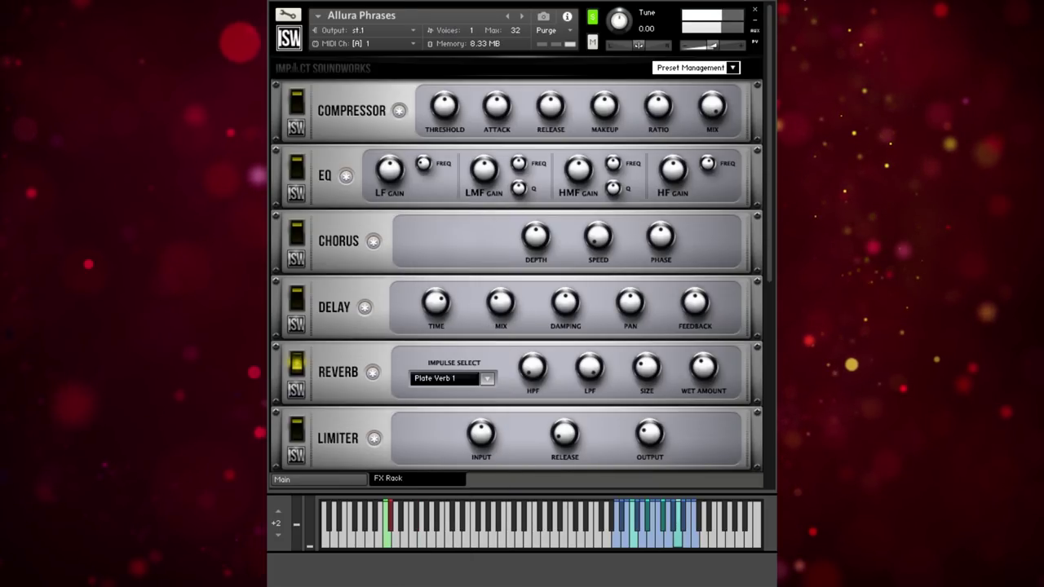
left_click_drag(703, 368, 703, 372)
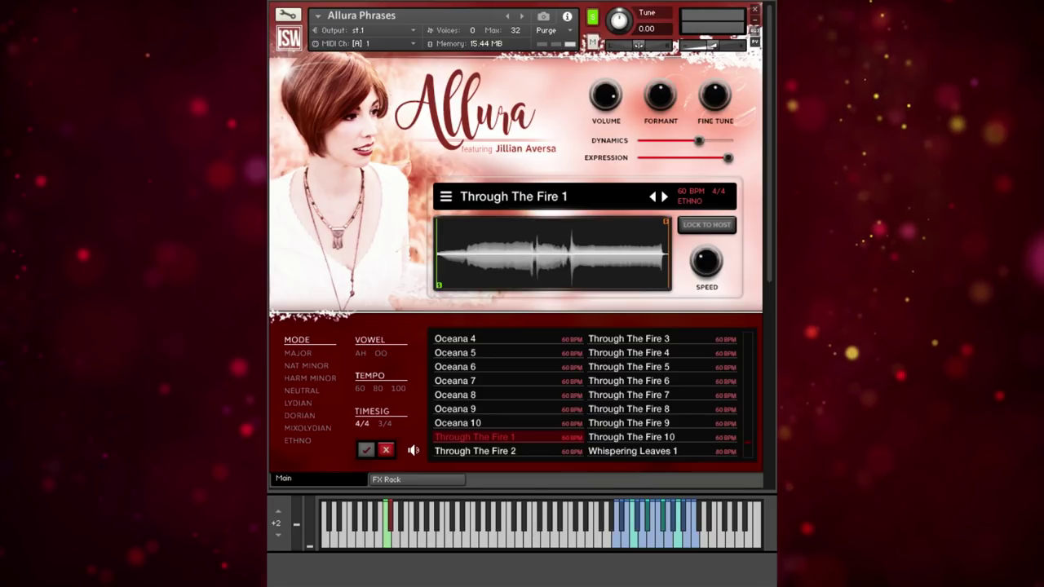
Step: Filter the phrases to Major mode with the OO vowel and load Celtic Heart 5
left_click(298, 354)
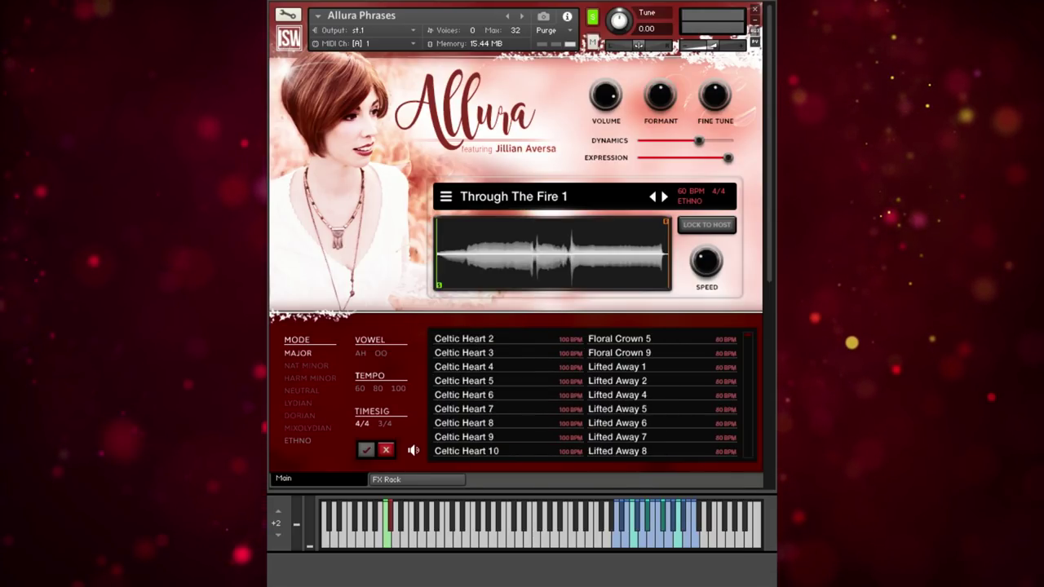
left_click(381, 354)
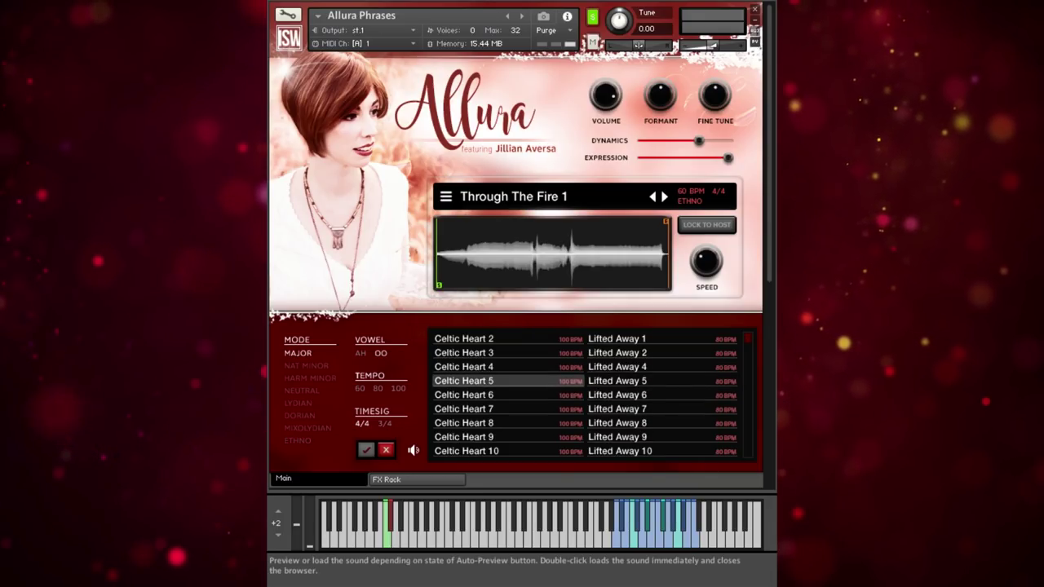
double_click(463, 381)
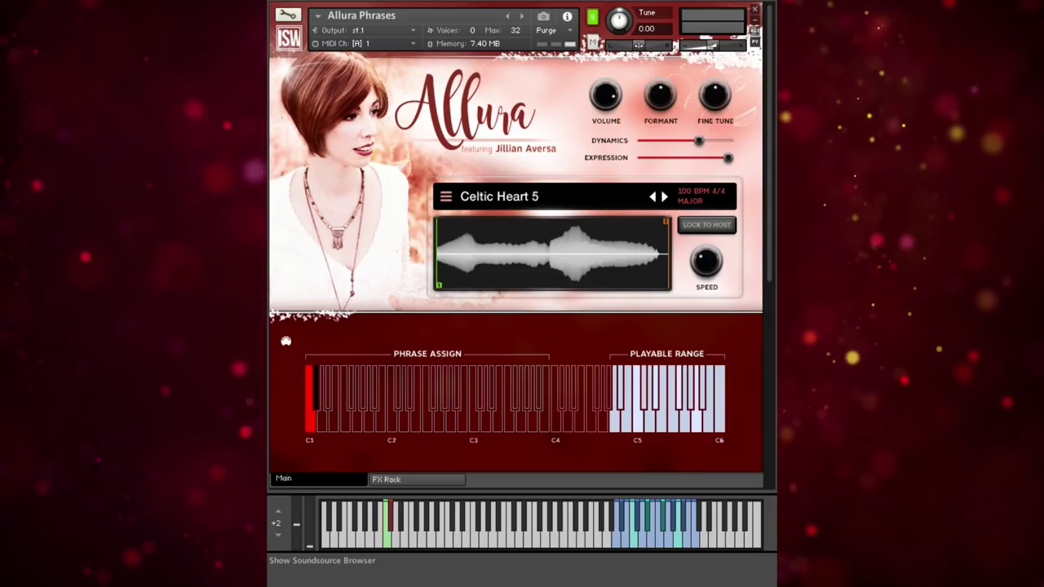
Step: Filter the phrases to Ethno mode with the OO vowel filter cleared, and load Through The Fire 1
left_click(445, 197)
left_click(297, 441)
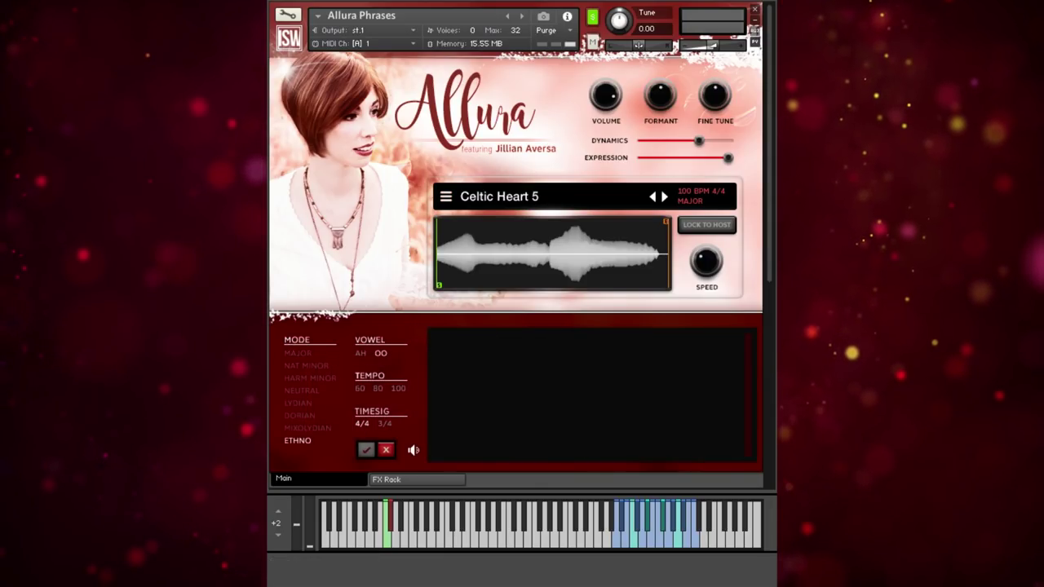
left_click(380, 353)
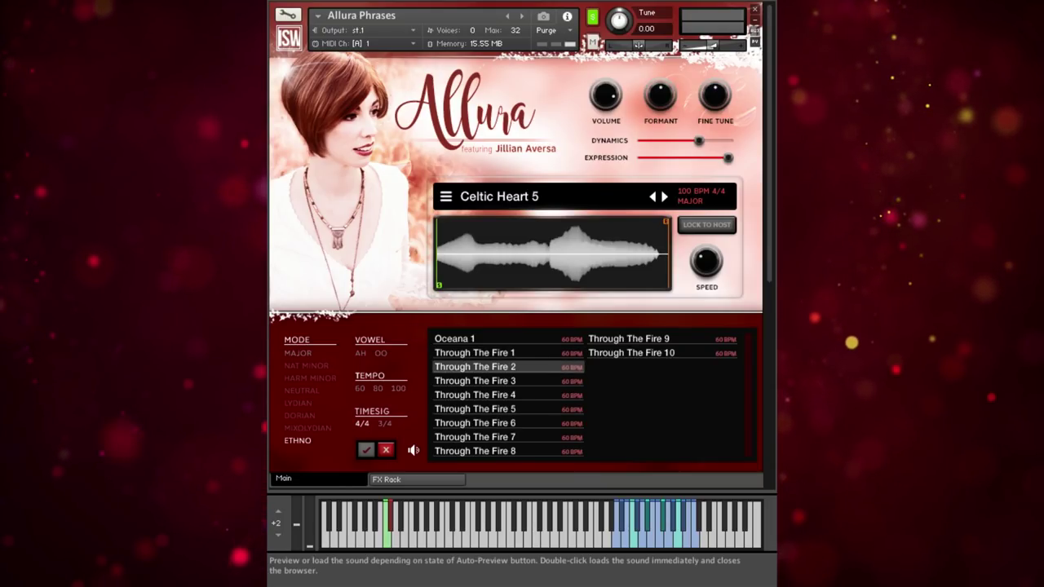
double_click(508, 352)
Step: Advance through the following phrases one at a time until Through The Fire 7 is loaded
left_click(664, 197)
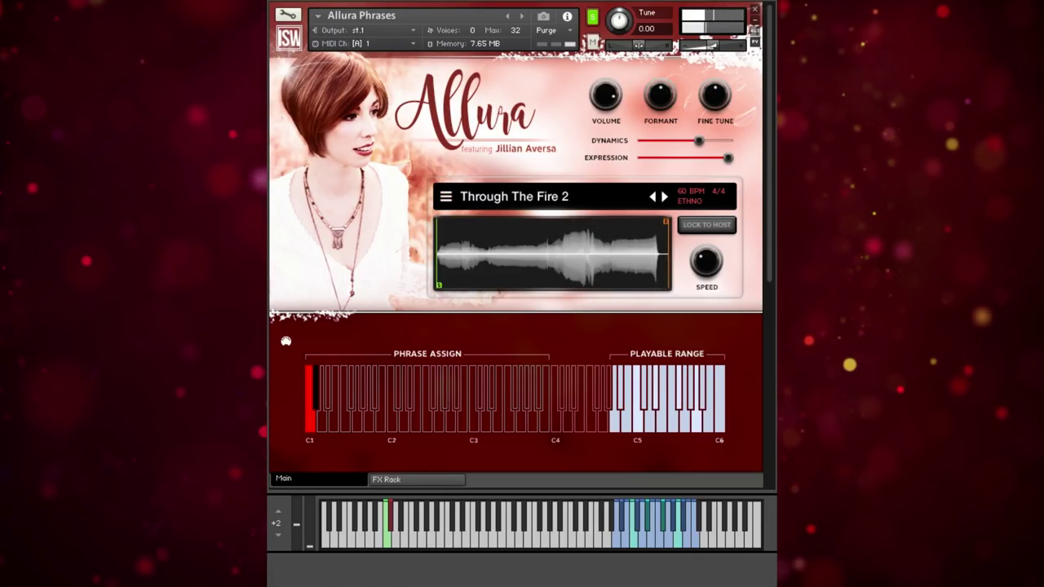
left_click(664, 196)
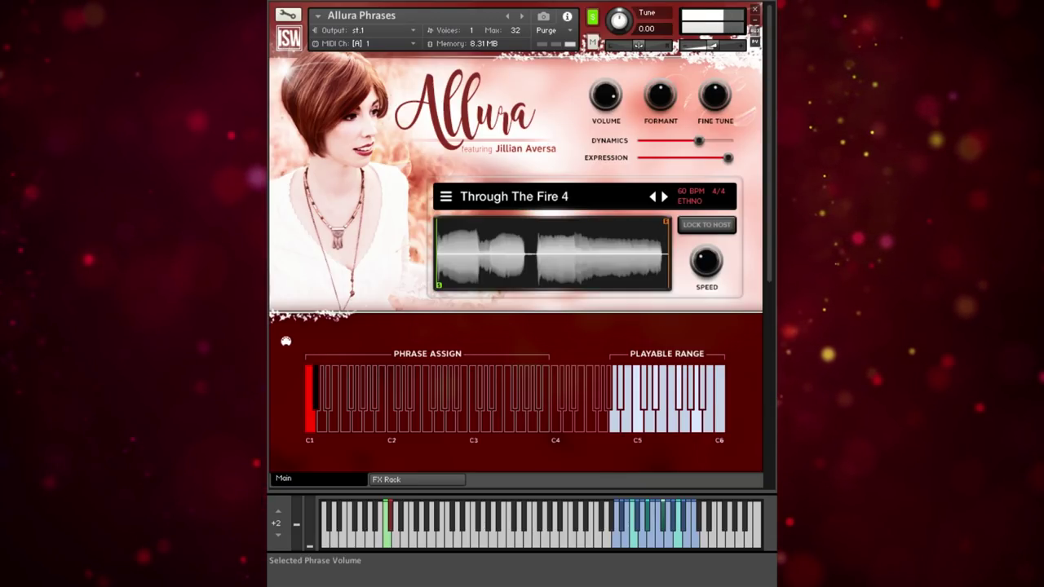
left_click(664, 197)
left_click(665, 197)
left_click(665, 196)
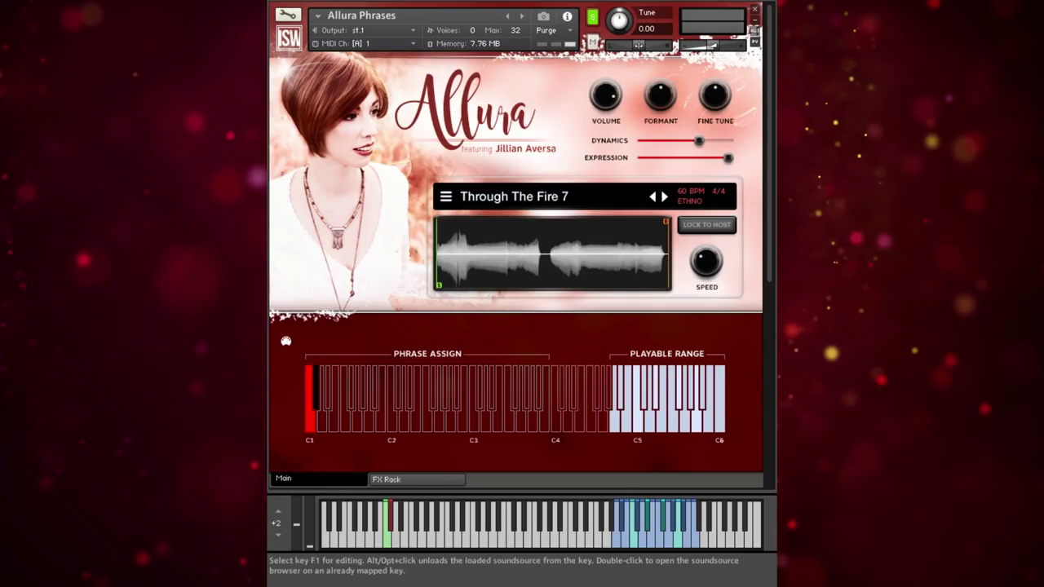
Step: Filter the phrases to 3/4 time at 80 BPM and load Celtic Soul 1 onto key C1
left_click(285, 340)
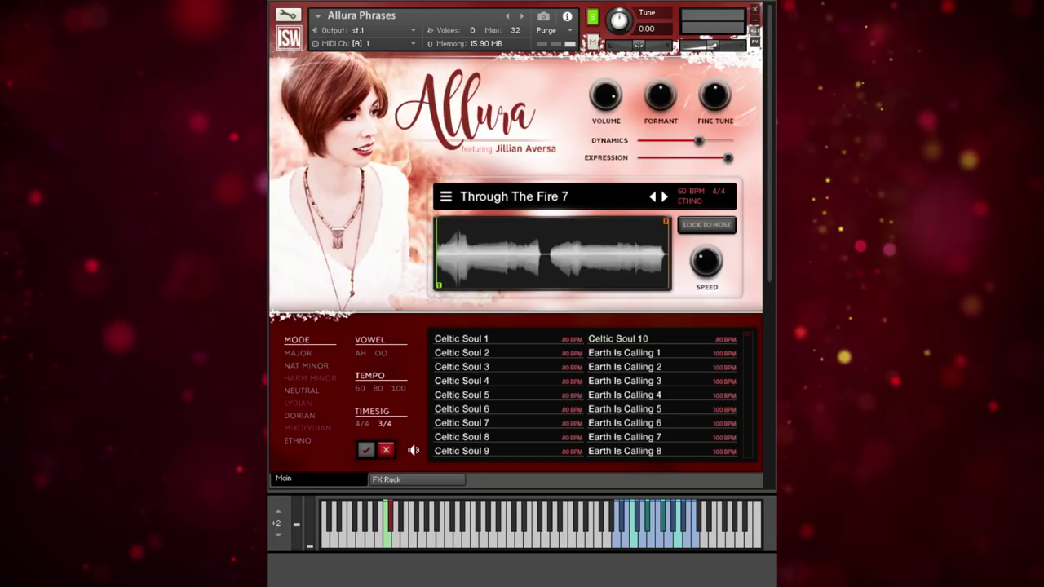
left_click(378, 388)
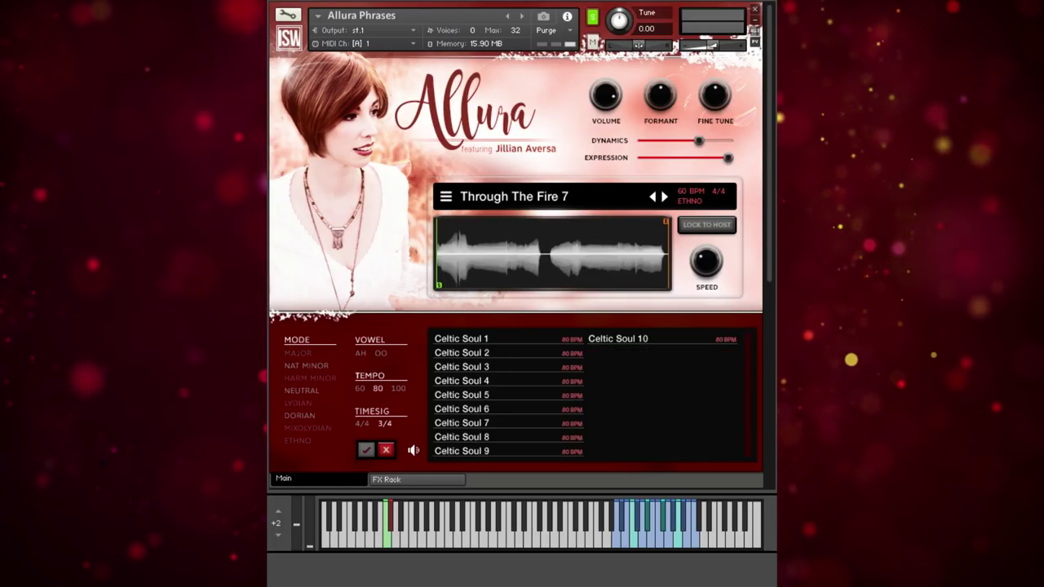
left_click(462, 338)
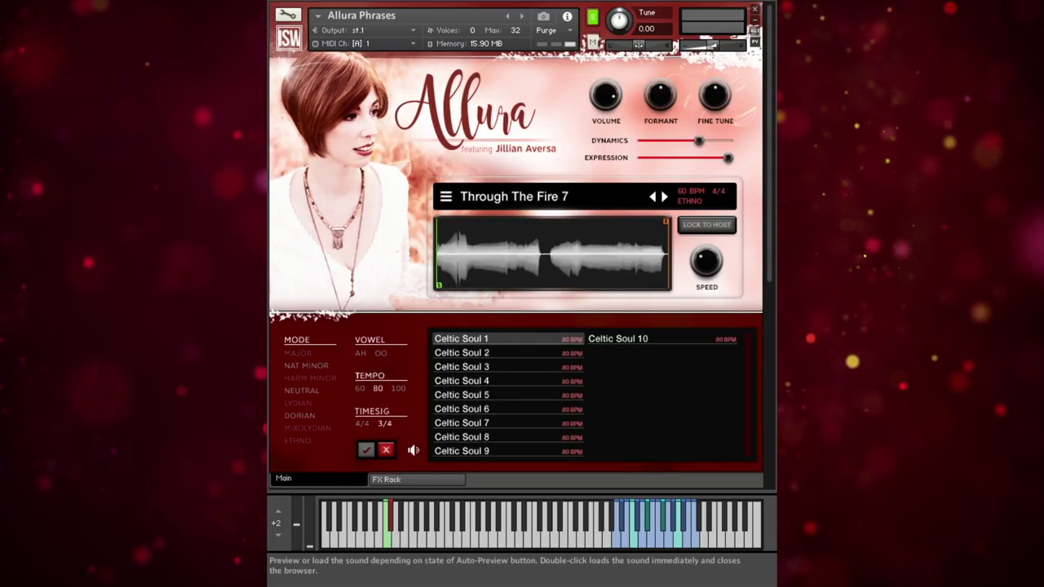
double_click(462, 338)
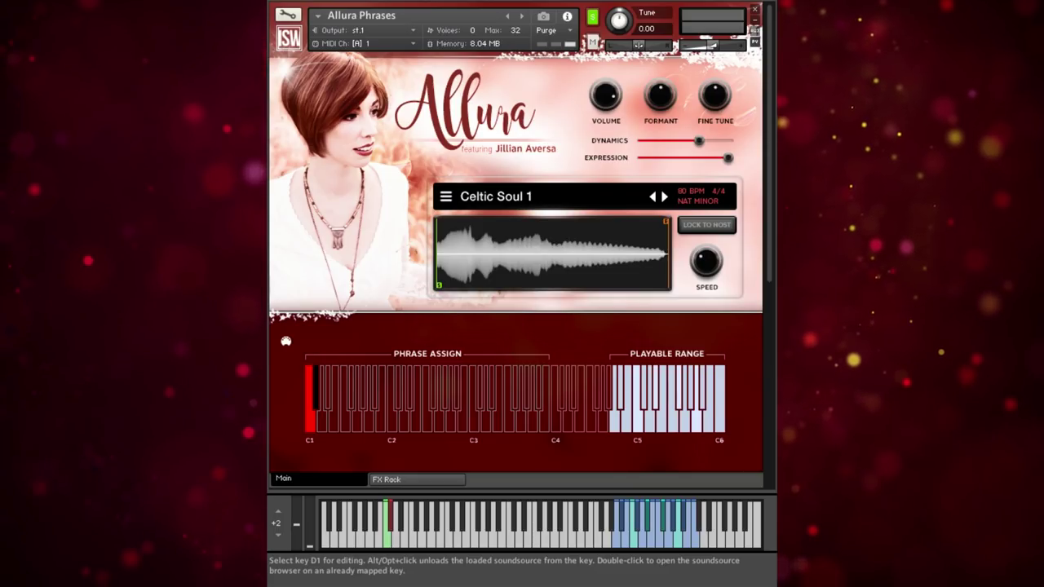
Step: Assign Celtic Heart 2, Celtic Heart 3 and Celtic Heart 4 to the keys D1, E1 and F1 respectively
left_click(322, 415)
double_click(463, 352)
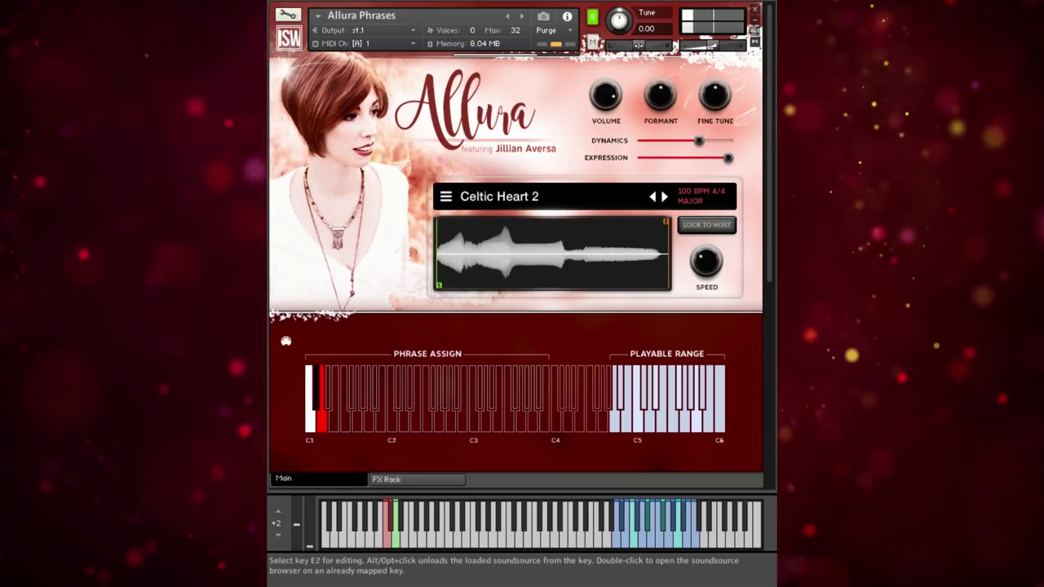
left_click(285, 340)
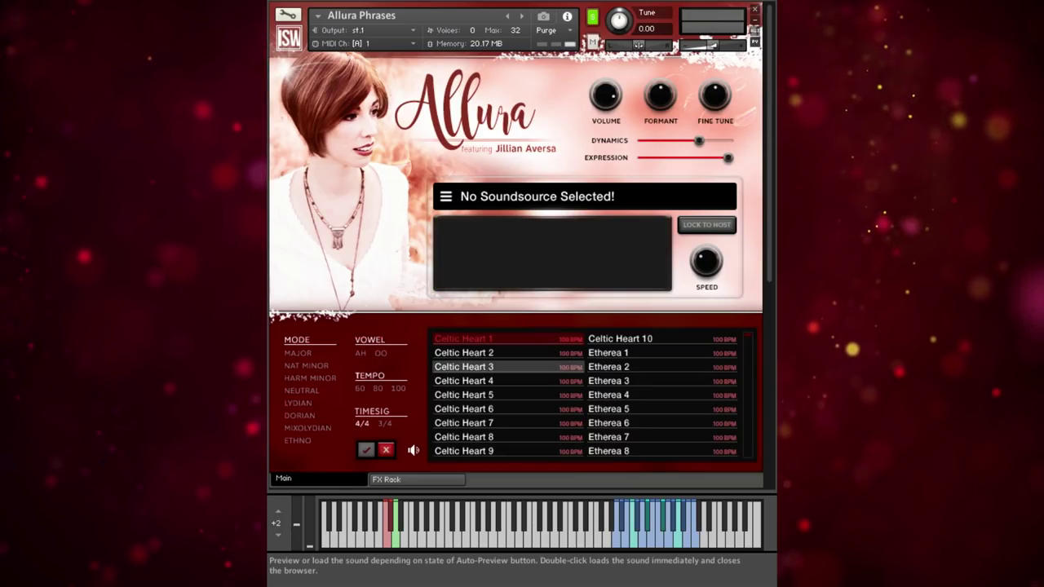
double_click(463, 367)
left_click(346, 416)
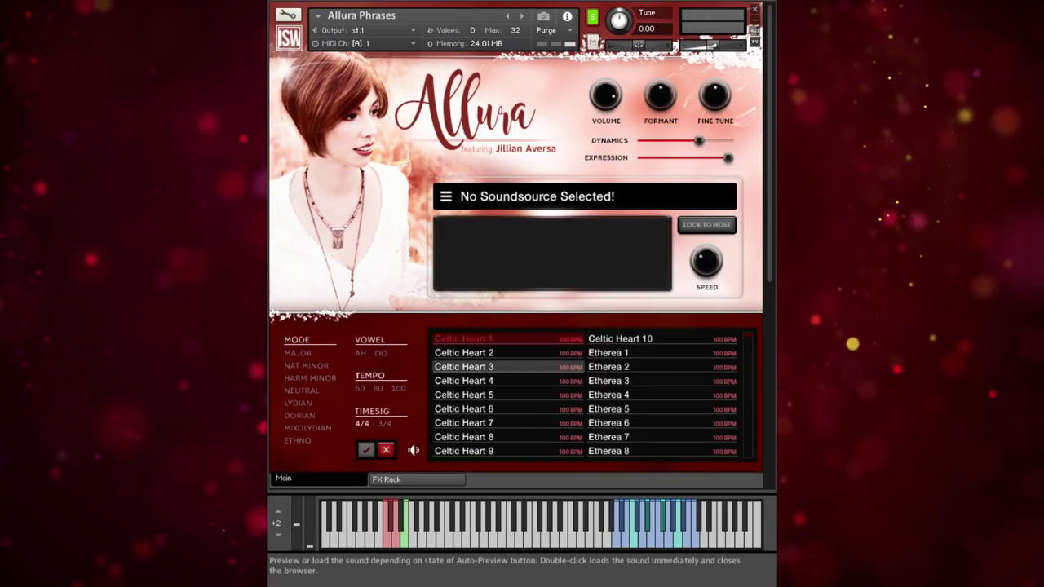
double_click(463, 380)
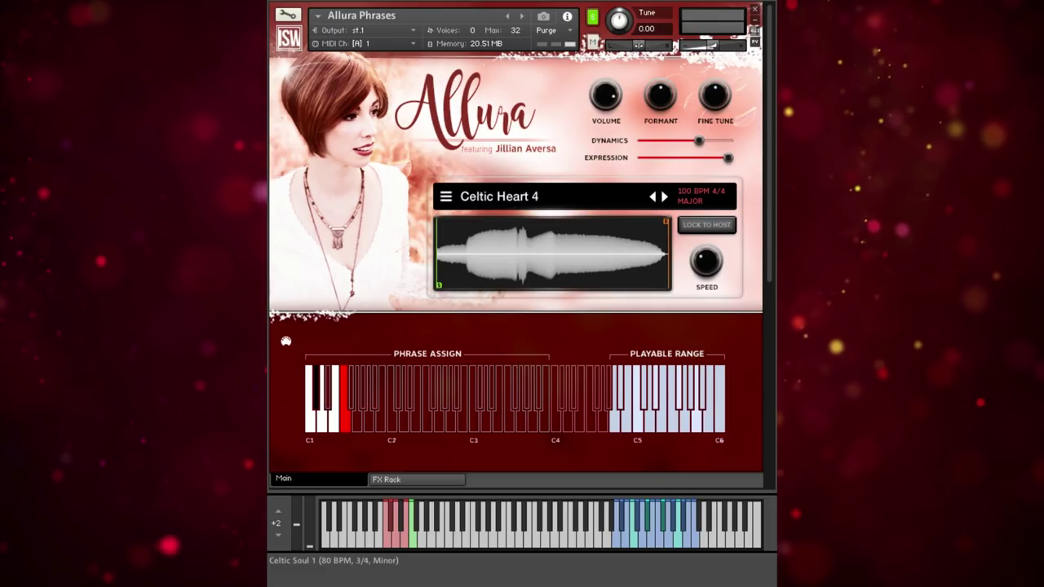
Step: Select the phrases assigned to C1 and D1 in turn to audition them
left_click(310, 400)
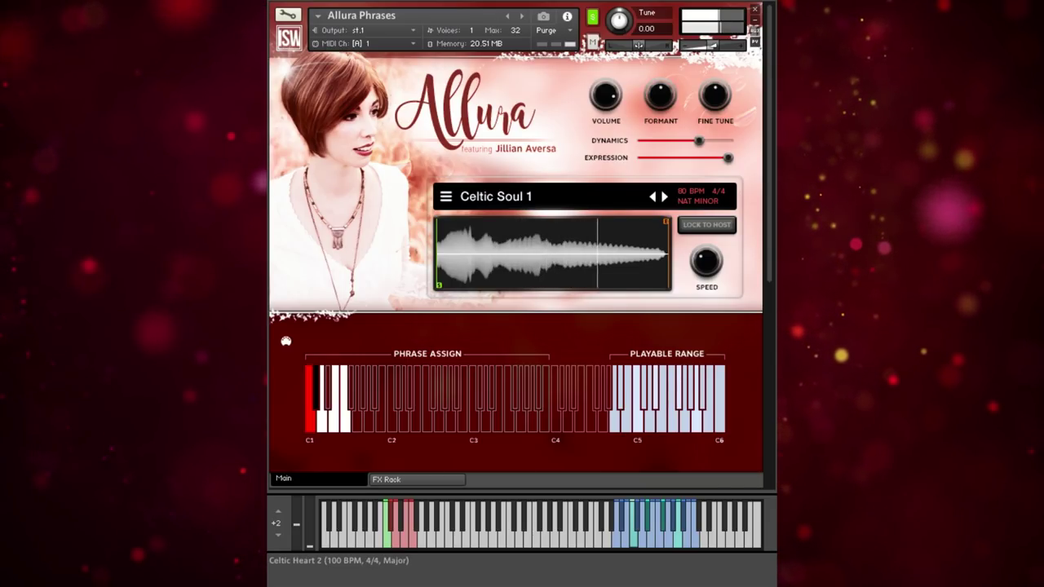
left_click(322, 420)
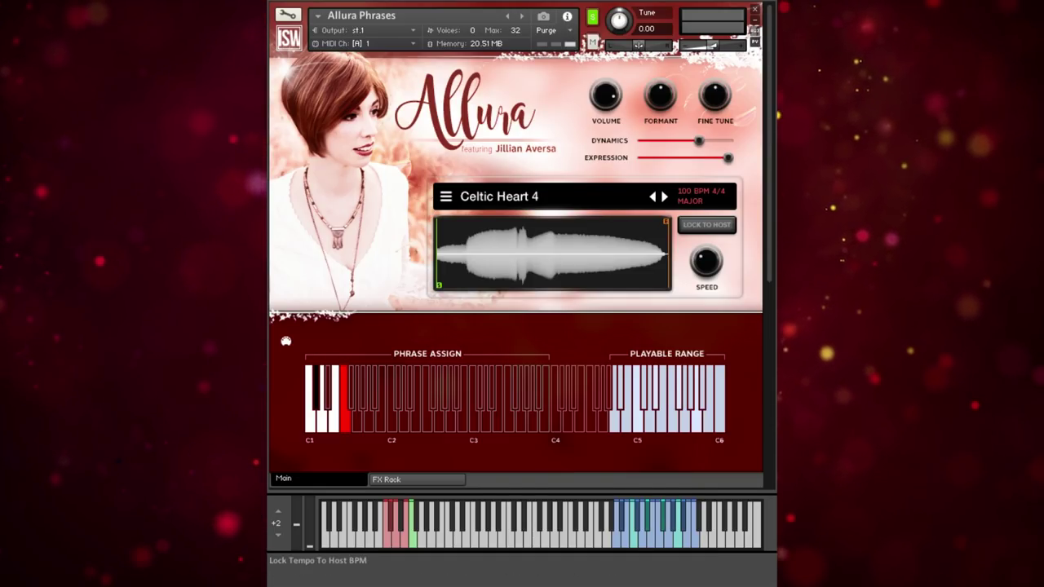
Step: Toggle the host tempo lock on and off for Celtic Heart 4, and try a faster phrase speed before resetting it
left_click(706, 224)
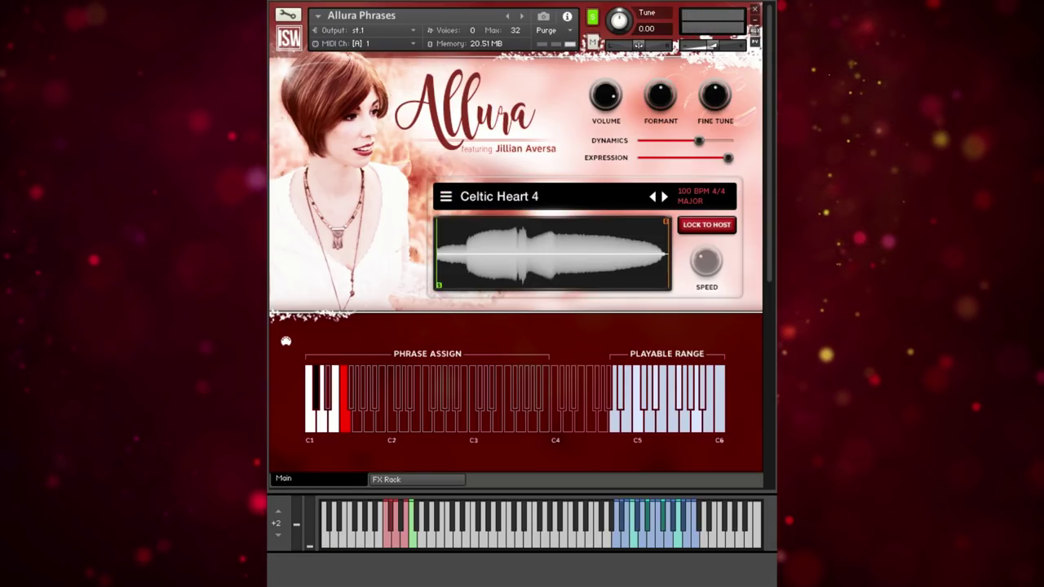
left_click(707, 225)
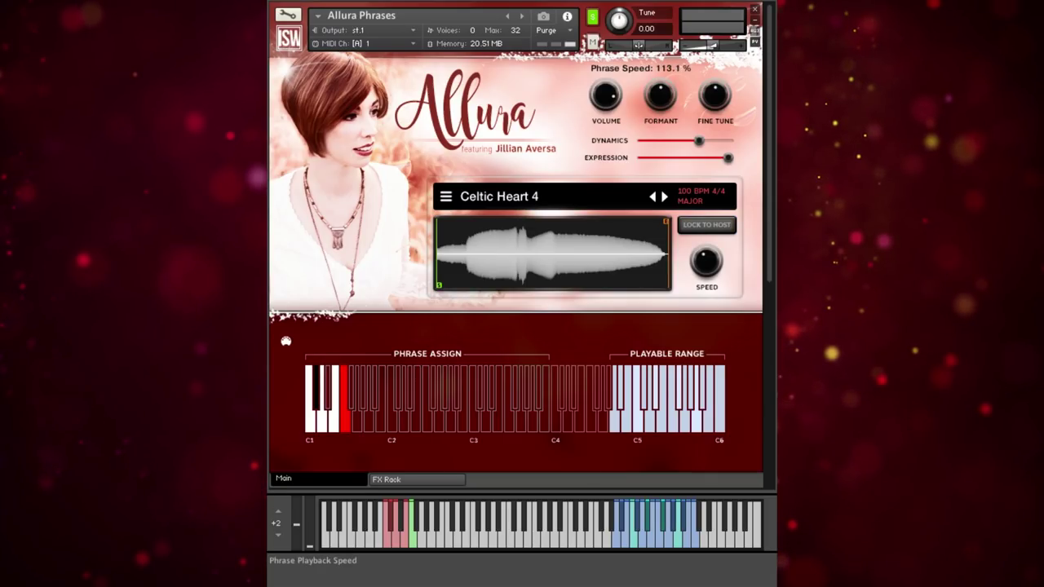
left_click_drag(706, 255, 706, 222)
left_click(707, 261, "ctrl")
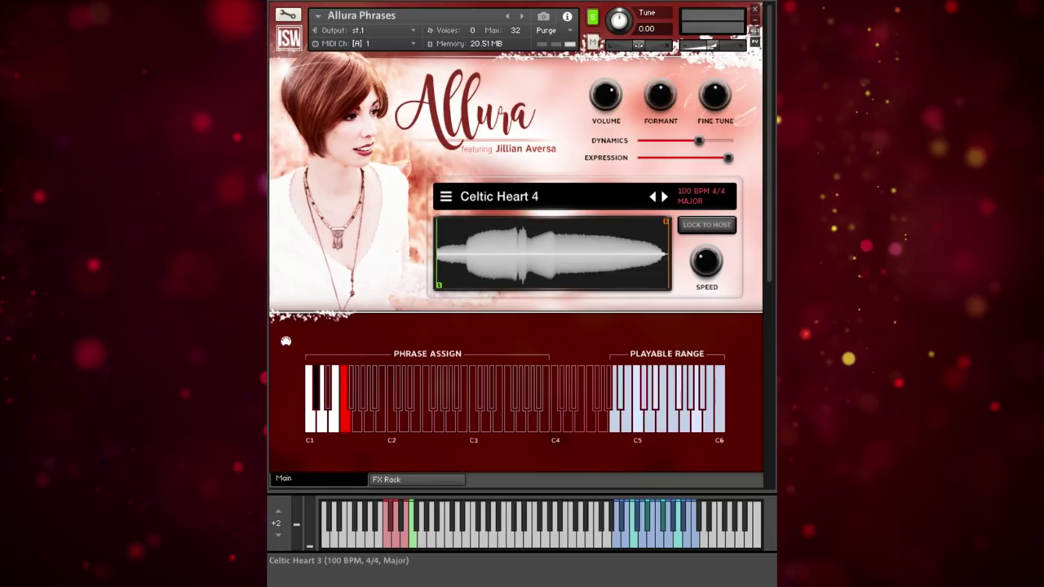
Step: Select the Celtic Heart 3 phrase on E1 and adjust its formant
left_click(405, 535)
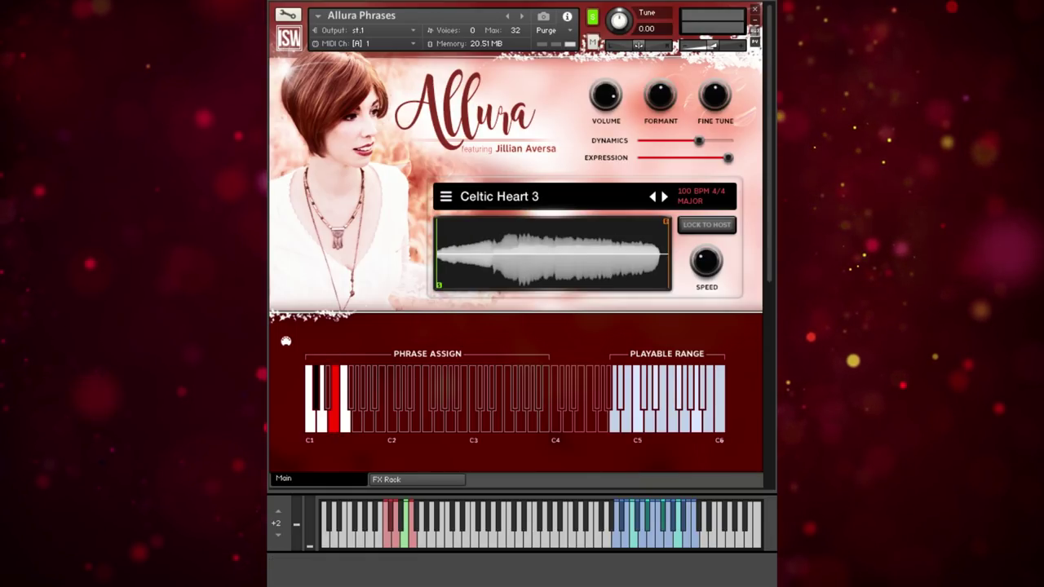
left_click_drag(659, 96, 660, 91)
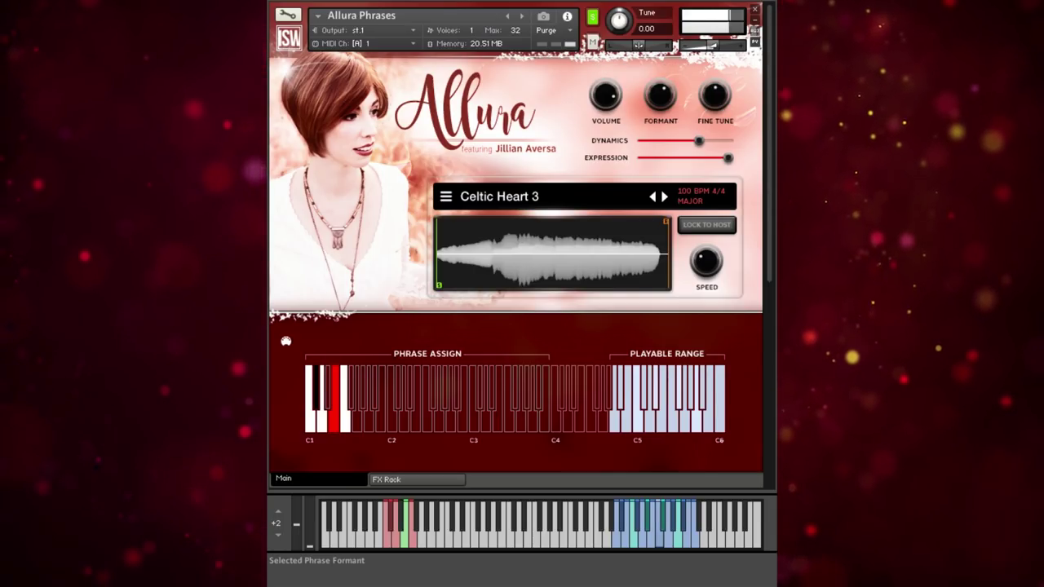
Step: Adjust the Celtic Heart 3 formant and view the MIDI CC automation options for the Dynamics and Expression sliders
left_click_drag(660, 96, 660, 140)
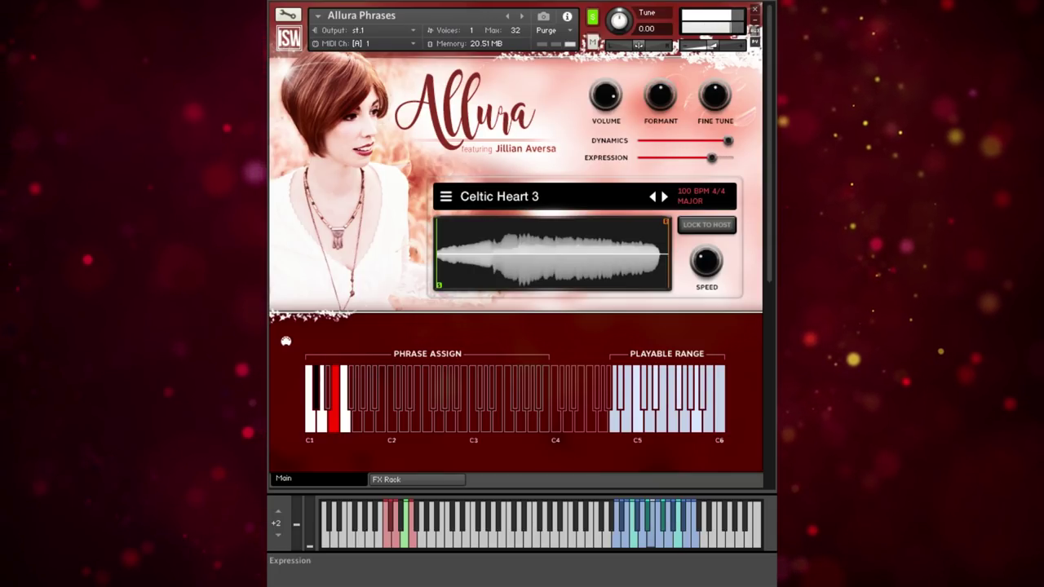
right_click(685, 140)
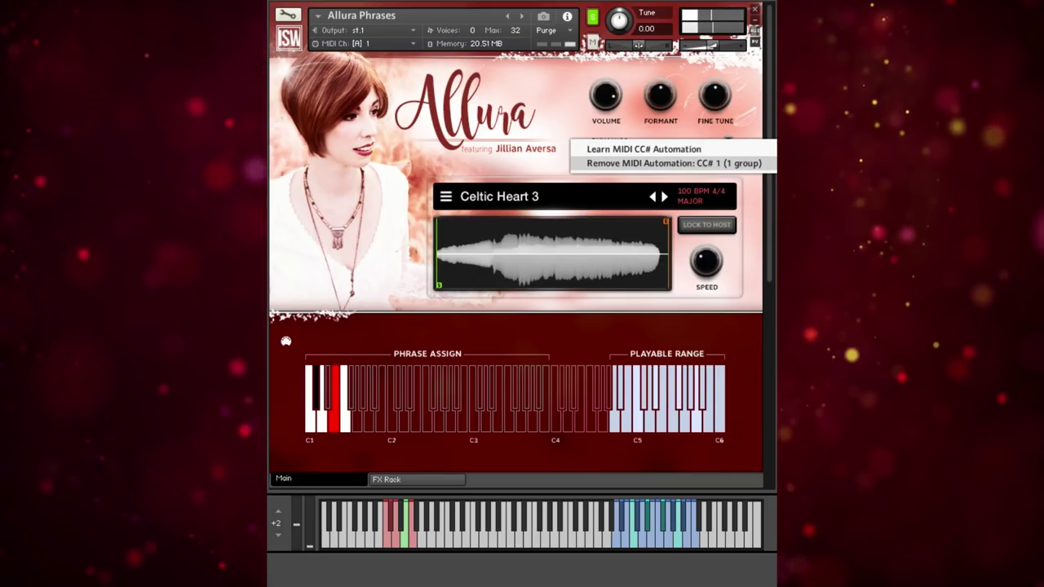
left_click(685, 130)
right_click(685, 158)
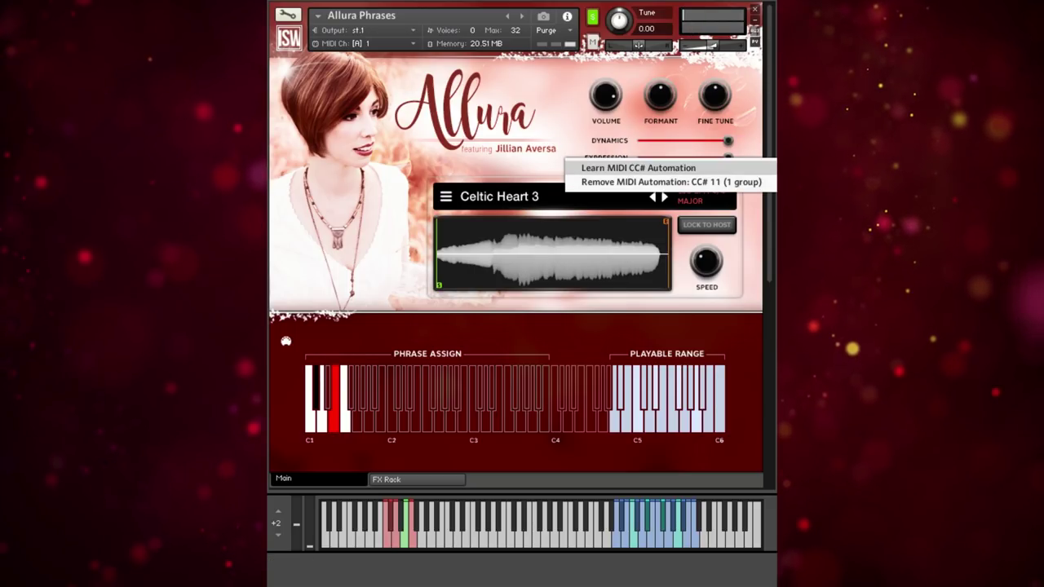
key("Escape")
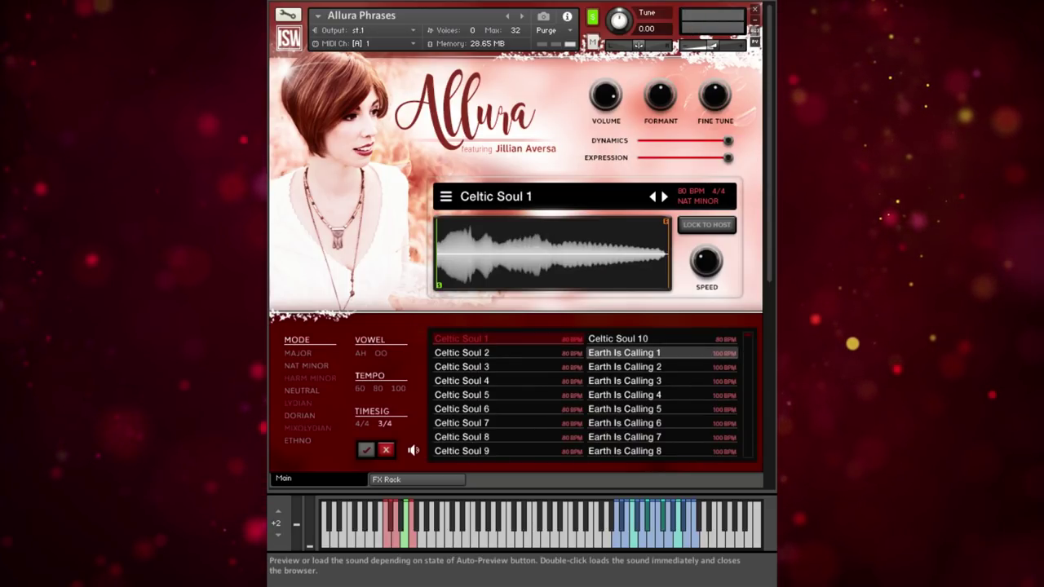
Step: Load Earth Is Calling 1 onto the C1 key and step forward through the phrases to The Dawn Light 1
double_click(624, 353)
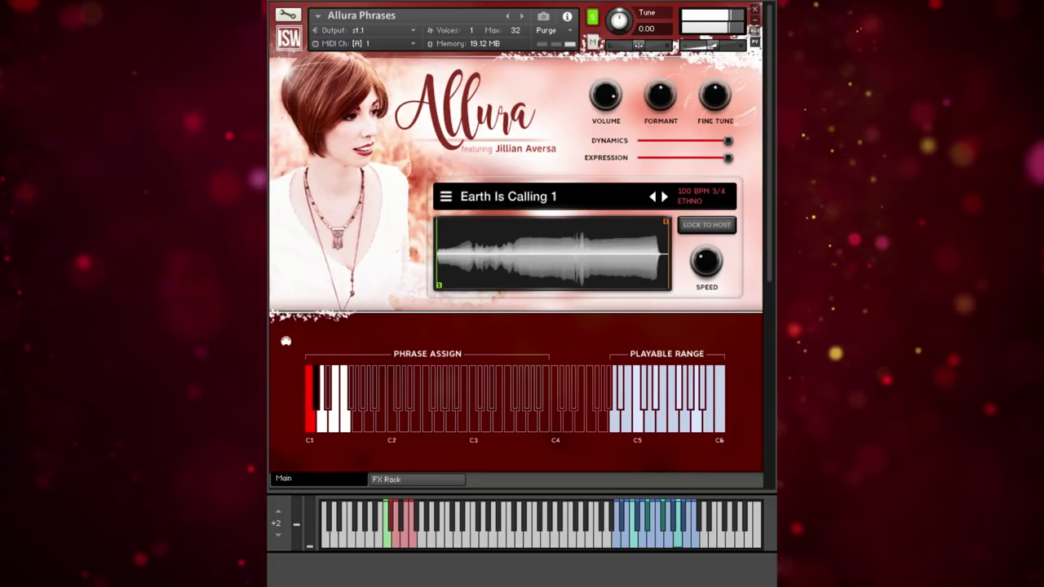
left_click(664, 196)
left_click(664, 196)
left_click(664, 196)
left_click(664, 197)
left_click(664, 197)
left_click(664, 197)
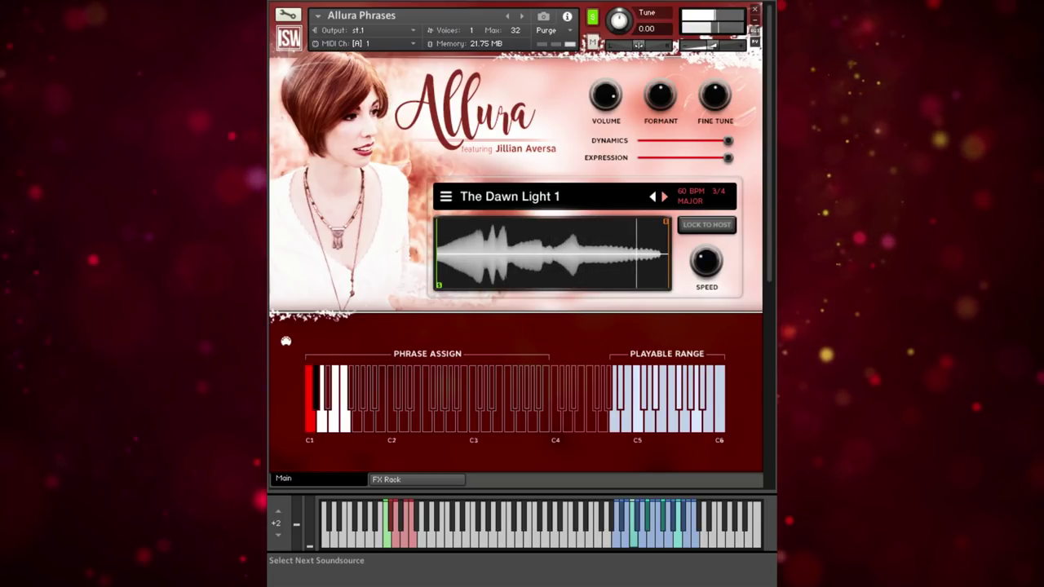
Step: Advance the C1 phrase through the Dawn Light series to Twilight Falls 1
left_click(664, 196)
left_click(664, 197)
left_click(665, 197)
left_click(665, 197)
left_click(665, 197)
left_click(665, 197)
left_click(665, 196)
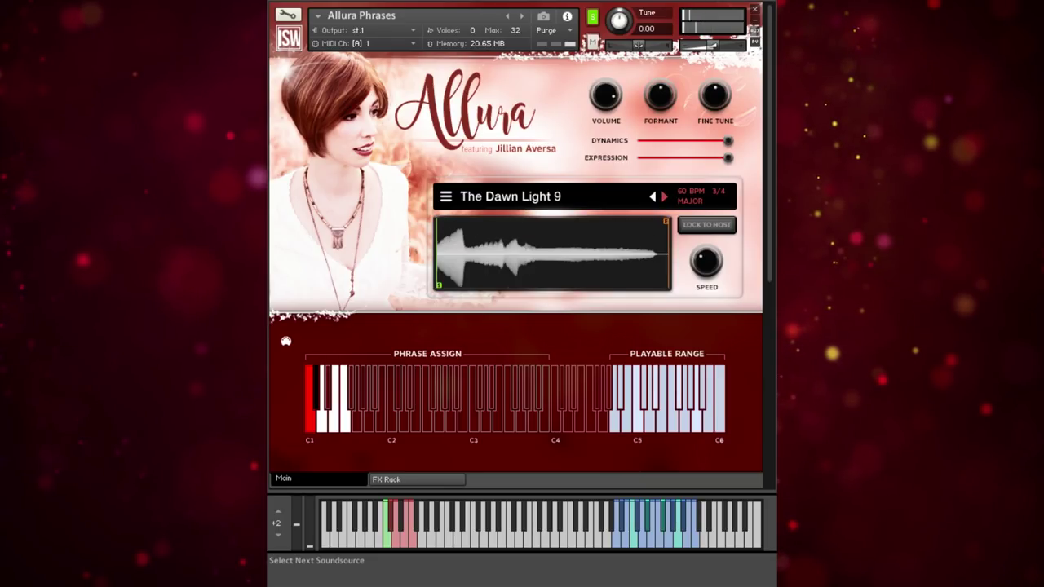
left_click(664, 196)
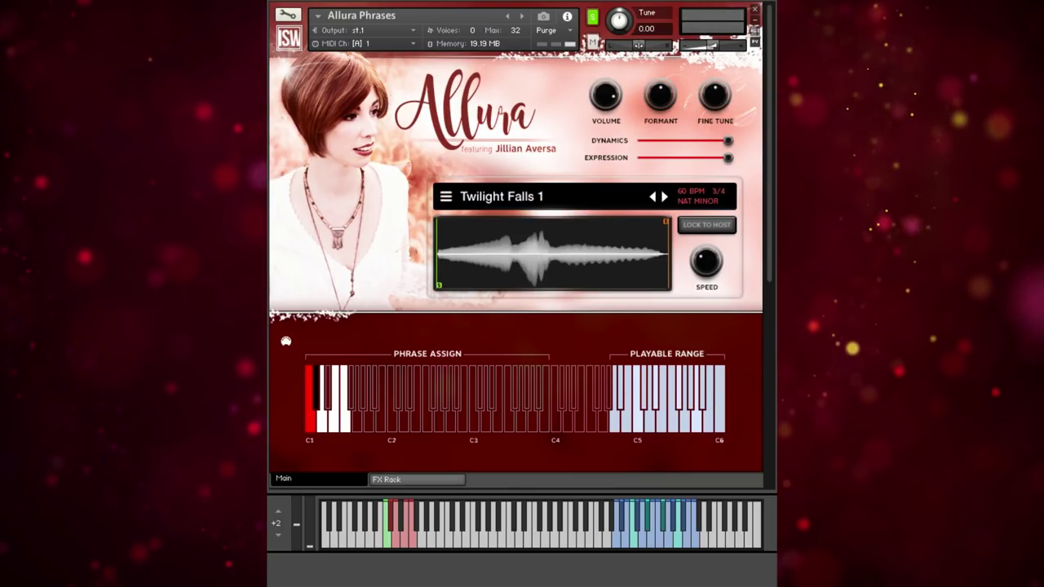
Step: Show the effects rack and set the EQ's HMF gain to -9.2 dB and HF gain to 1.9 dB
left_click(417, 478)
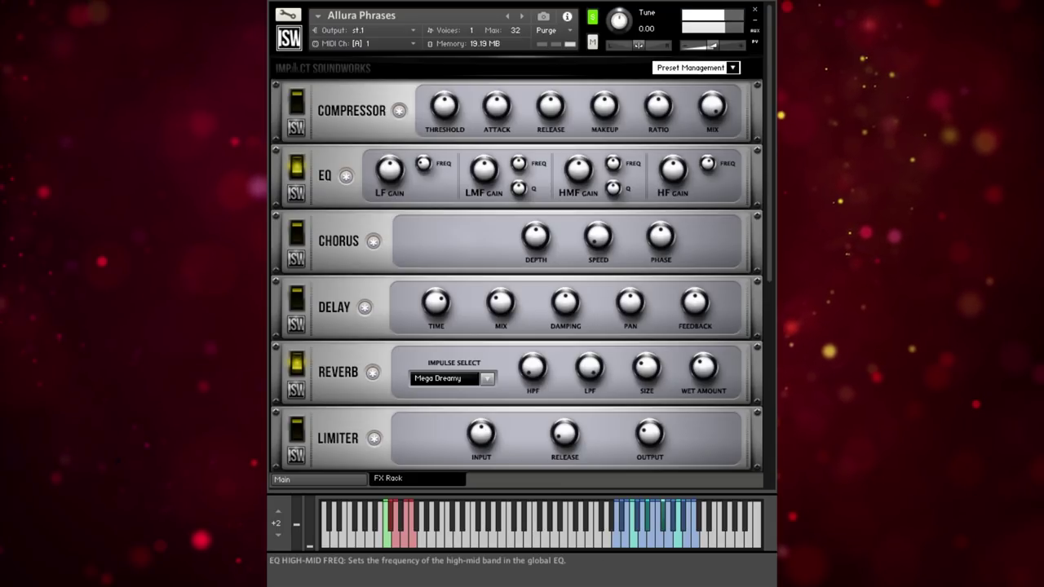
left_click_drag(578, 169, 578, 199)
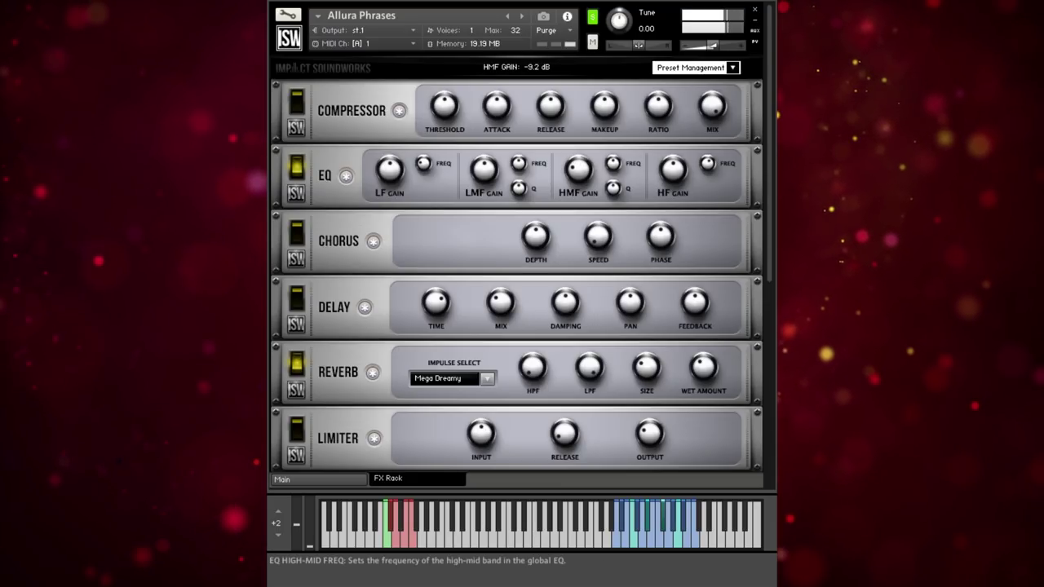
left_click_drag(673, 170, 673, 193)
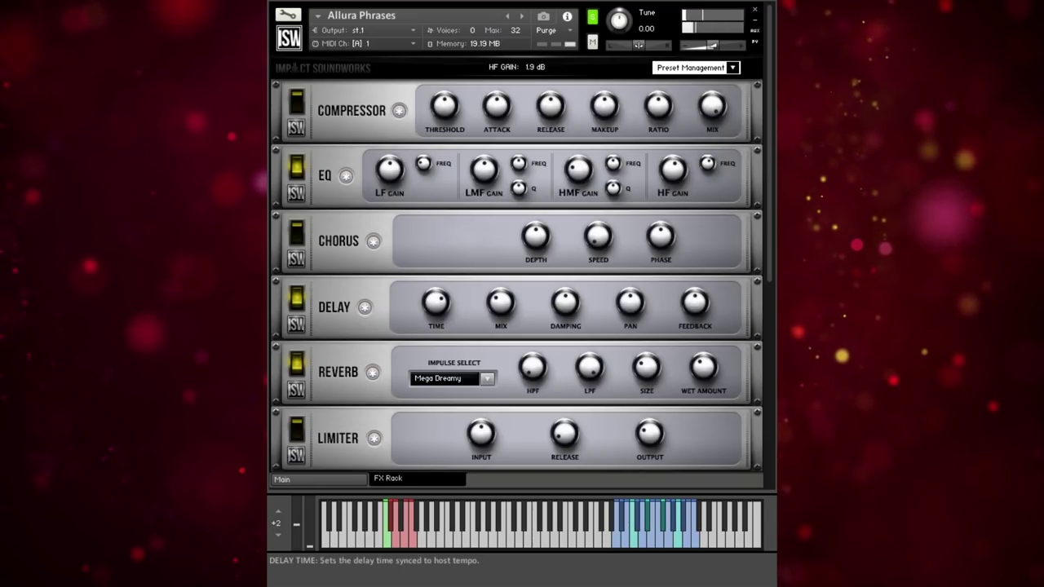
Step: Set the delay to 34.6% damping, 71.2% pan, more feedback and a -4.6 dB mix, and the reverb wet amount to -18.7 dB
left_click(437, 303)
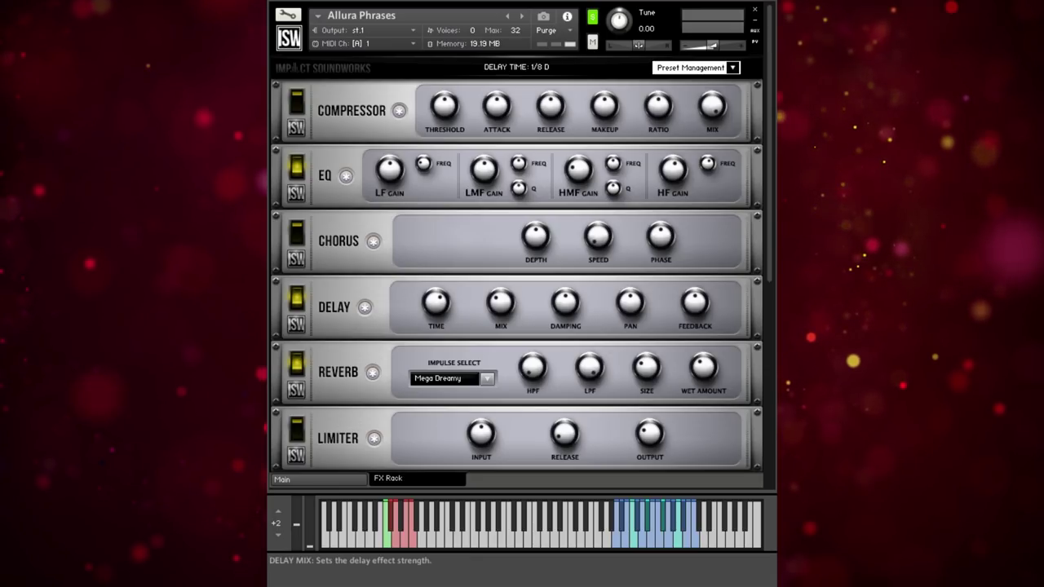
mouse_move(565, 302)
left_mouse_down()
mouse_move(565, 330)
mouse_move(565, 316)
left_mouse_up()
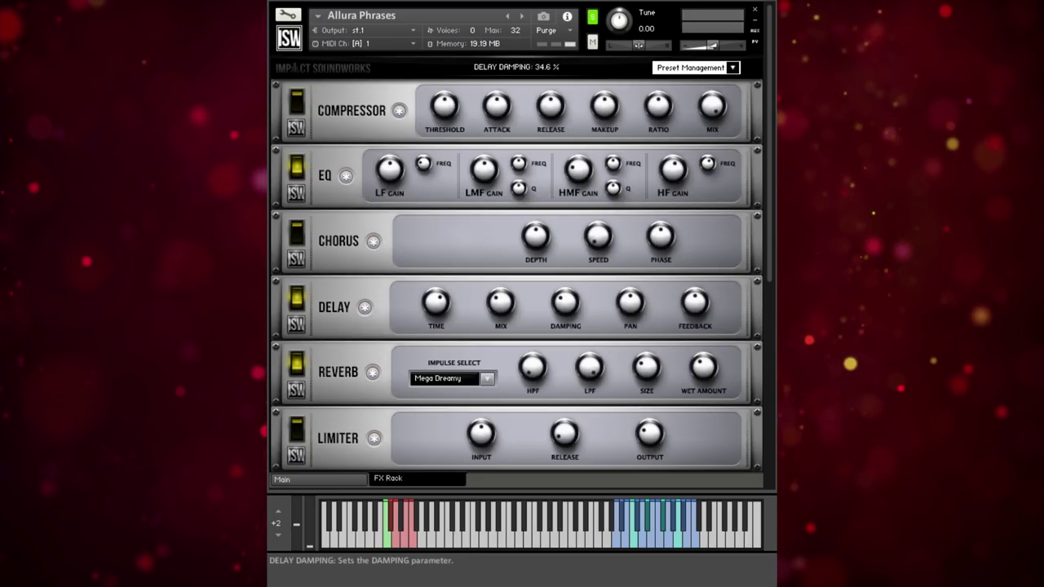
left_click_drag(630, 302, 630, 275)
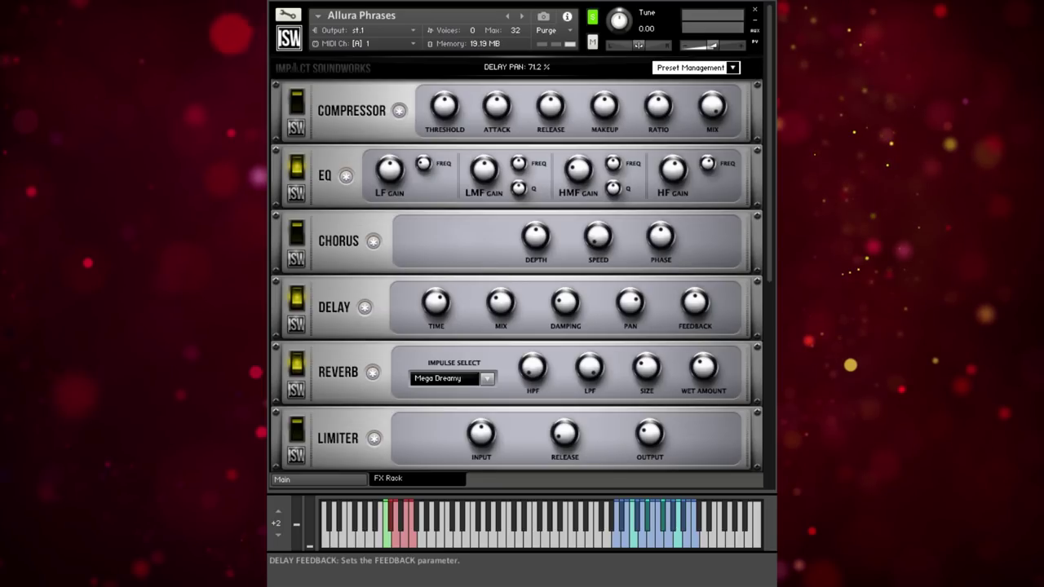
left_click_drag(695, 303, 695, 289)
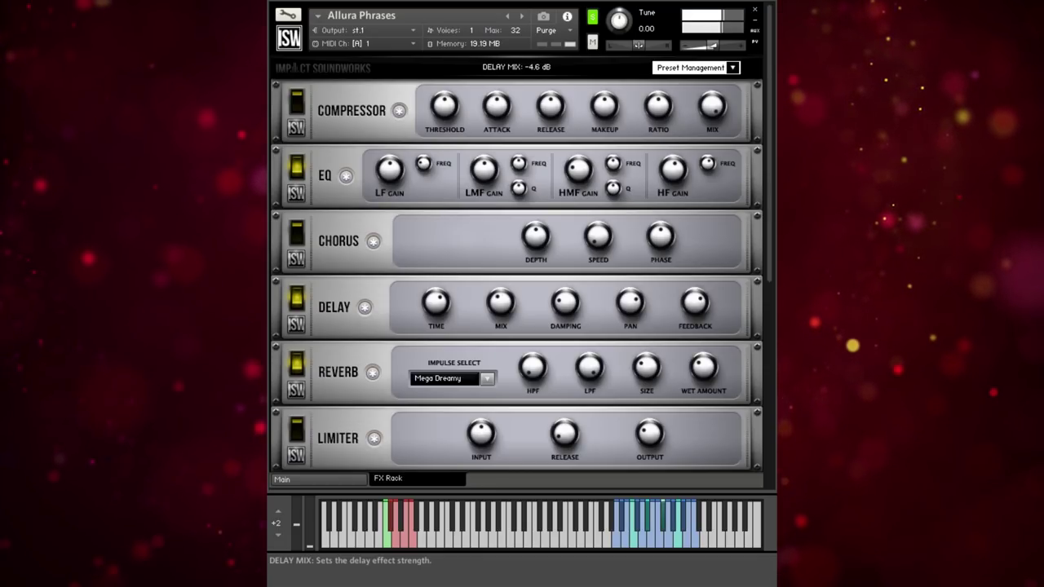
mouse_move(500, 302)
left_mouse_down()
mouse_move(500, 314)
mouse_move(500, 291)
left_mouse_up()
left_click_drag(703, 367, 703, 341)
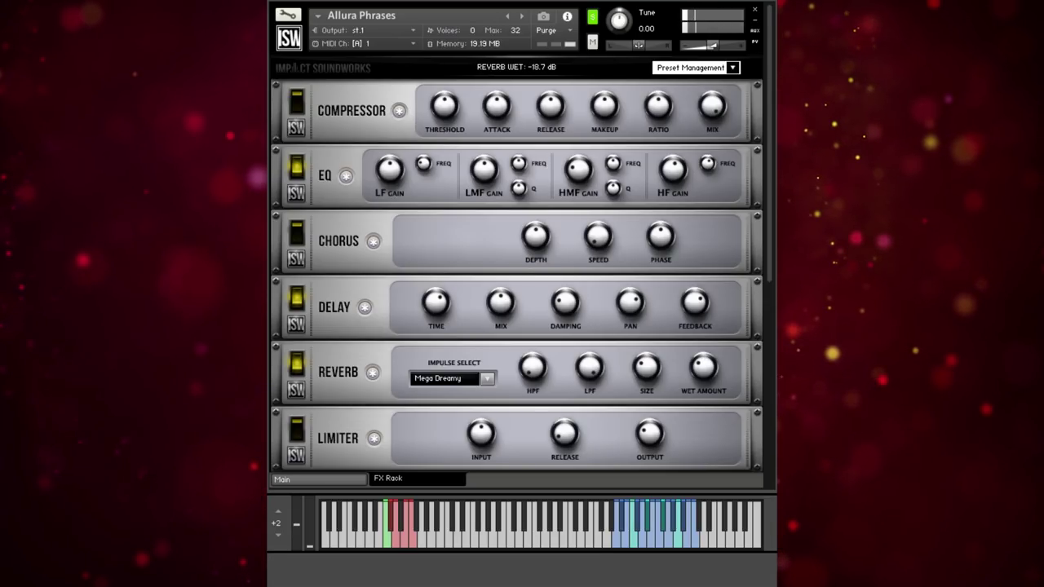
Step: Return to the main instrument page and solo the Allura Singles instrument in place of Allura Phrases
left_click(318, 479)
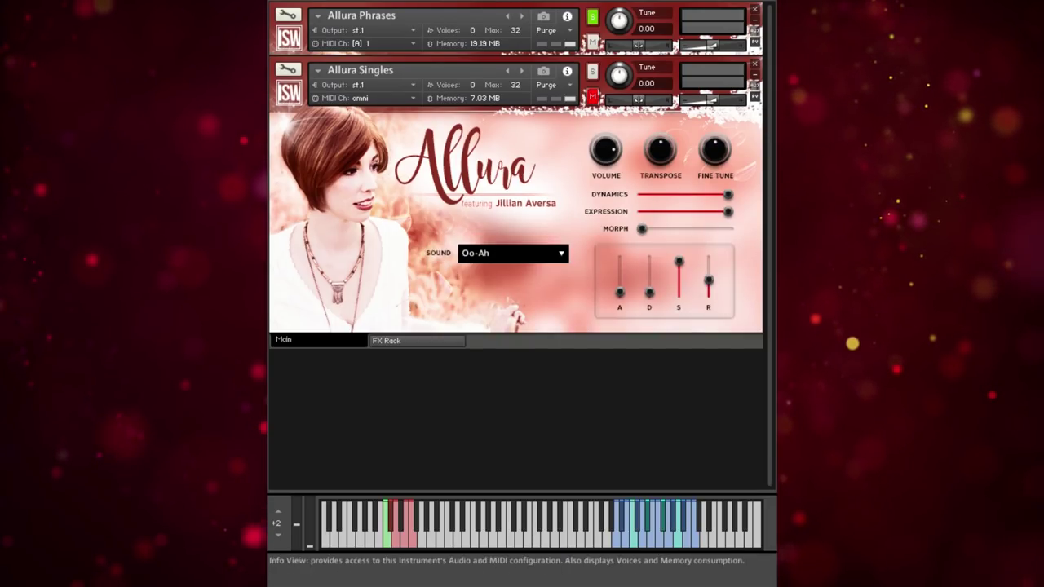
left_click(592, 71)
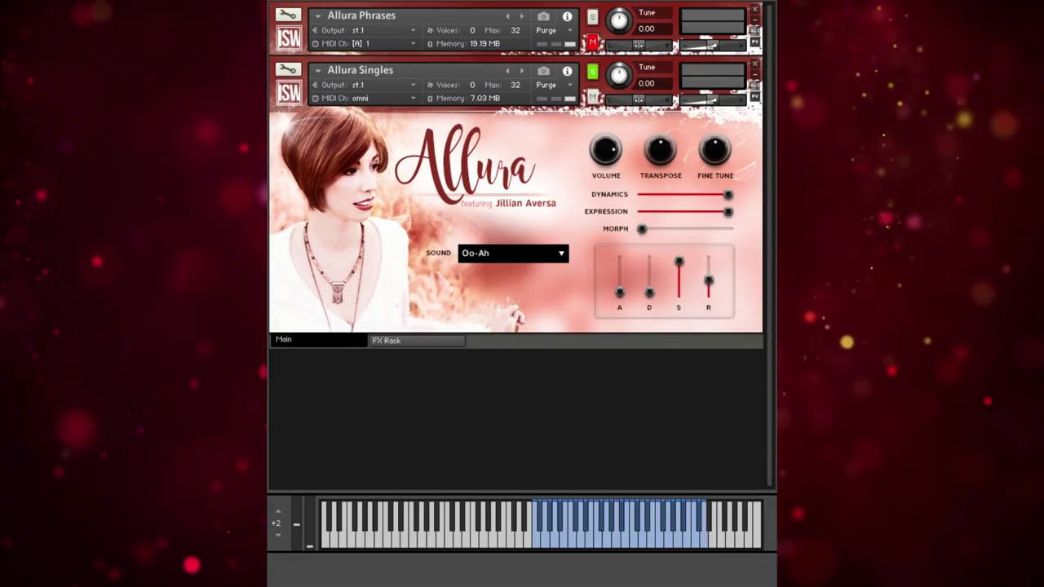